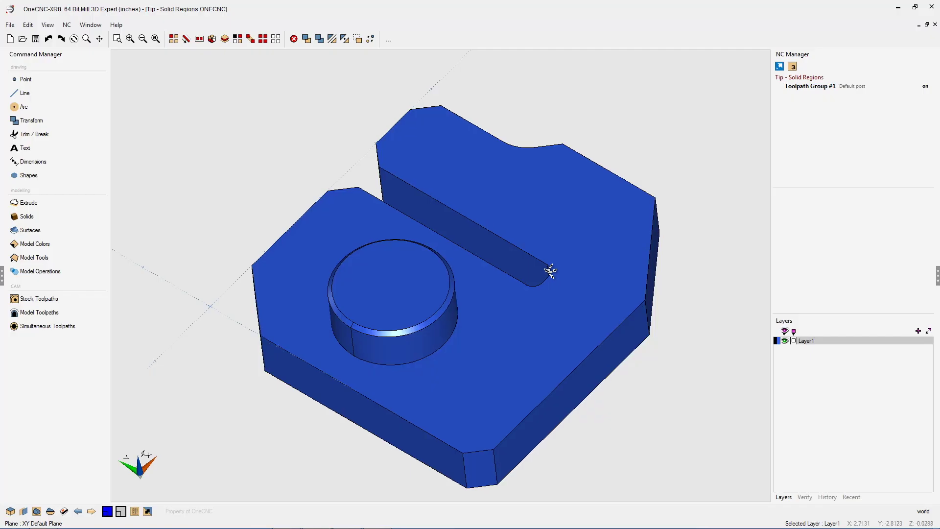
Step: Orbit and zoom the imported part to inspect the cylindrical boss and its base
middle_click_drag(486, 276, 542, 345)
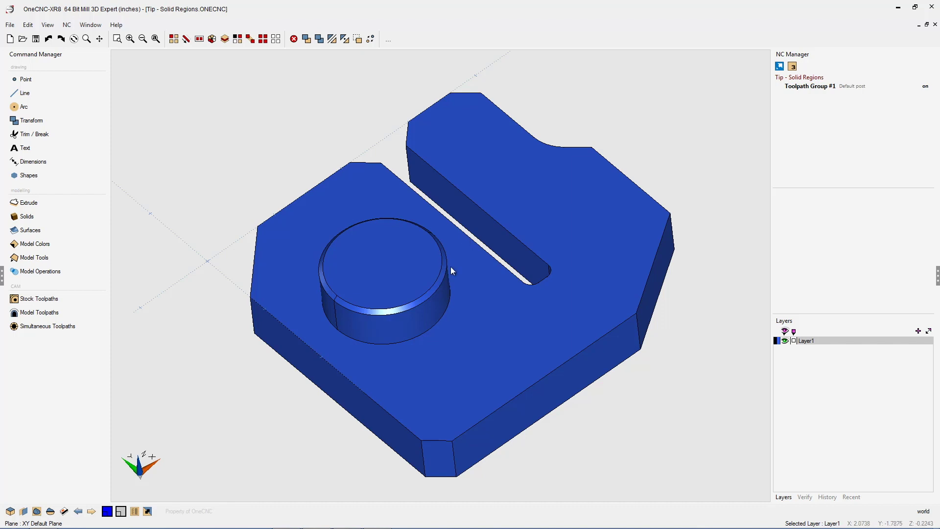
mouse_move(430, 312)
middle_mouse_down()
mouse_move(455, 280)
mouse_move(420, 315)
mouse_move(427, 306)
middle_mouse_up()
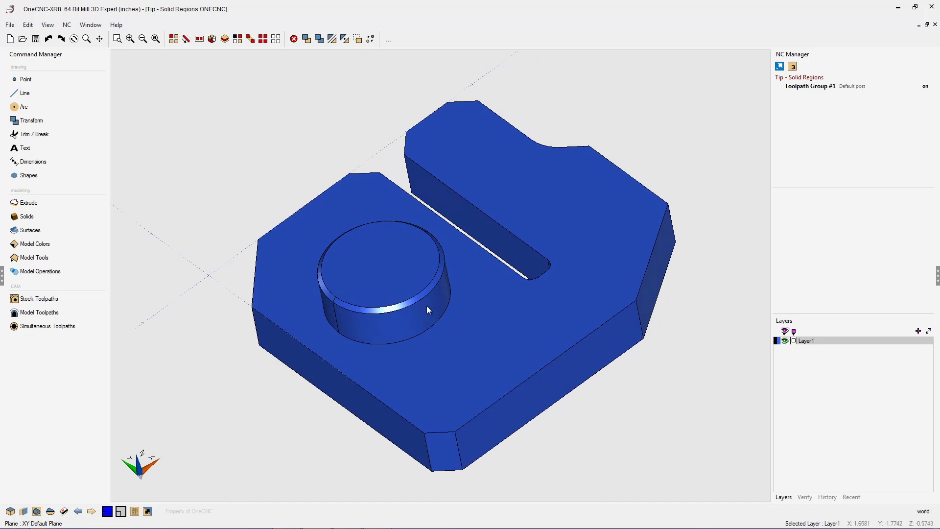
scroll(449, 287, "up", 2)
scroll(461, 291, "down", 2)
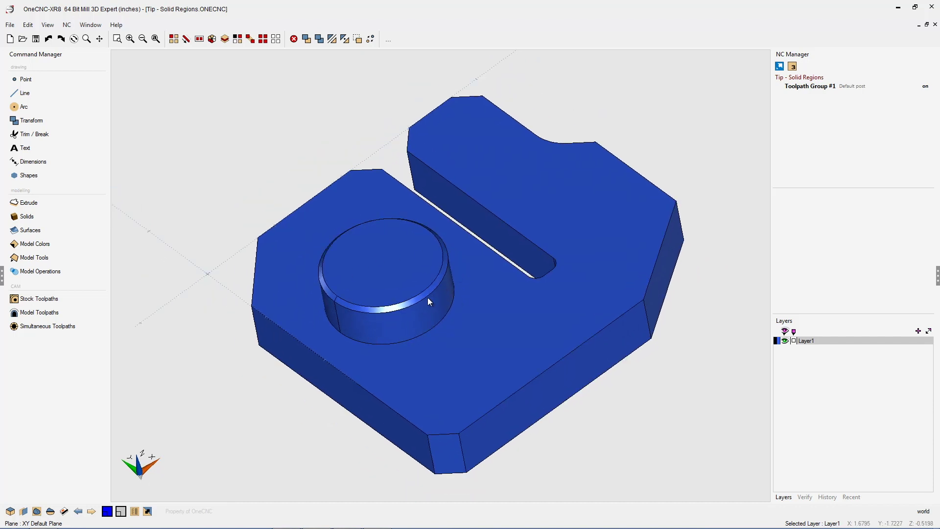
Step: Apply a 0.125 Standard Fillet to the boss's base edge, which leaves only the boss displayed
left_click(35, 258)
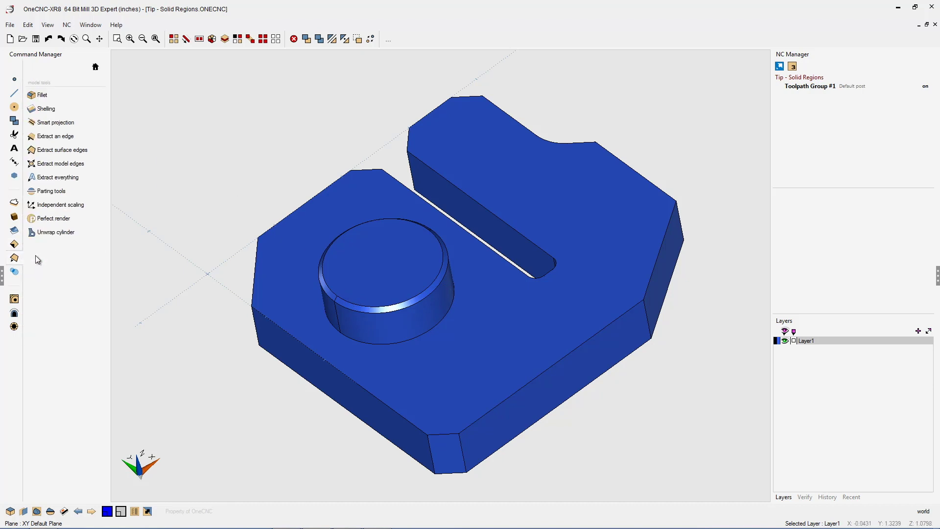
left_click(49, 95)
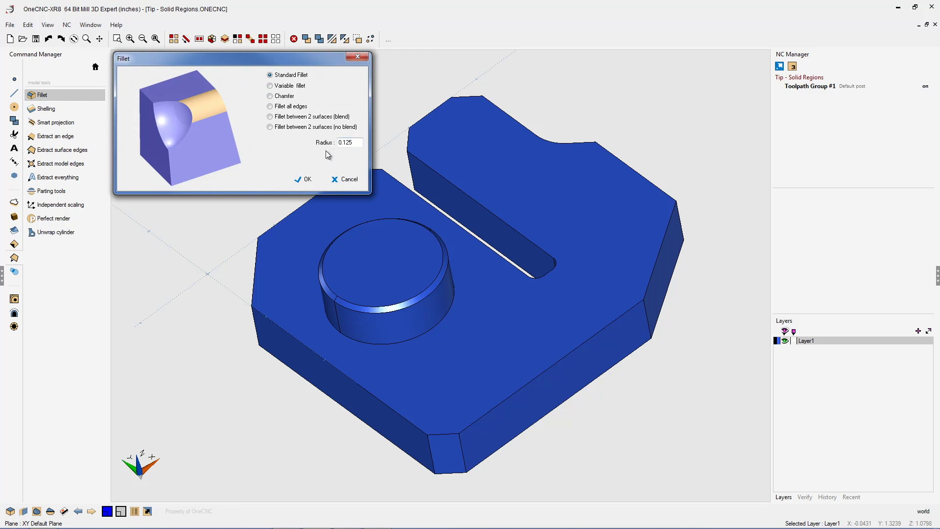
left_click(307, 179)
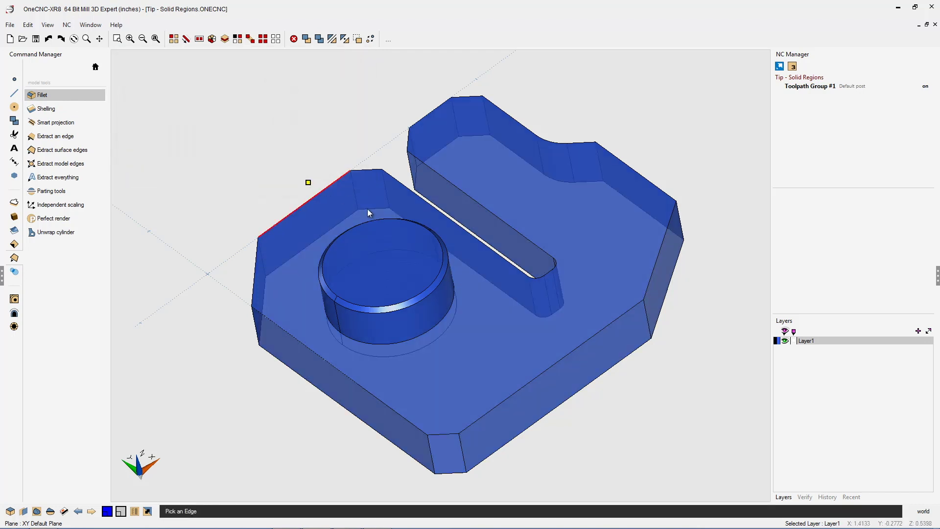
left_click(443, 321)
right_click(528, 310)
middle_click_drag(528, 310, 465, 280)
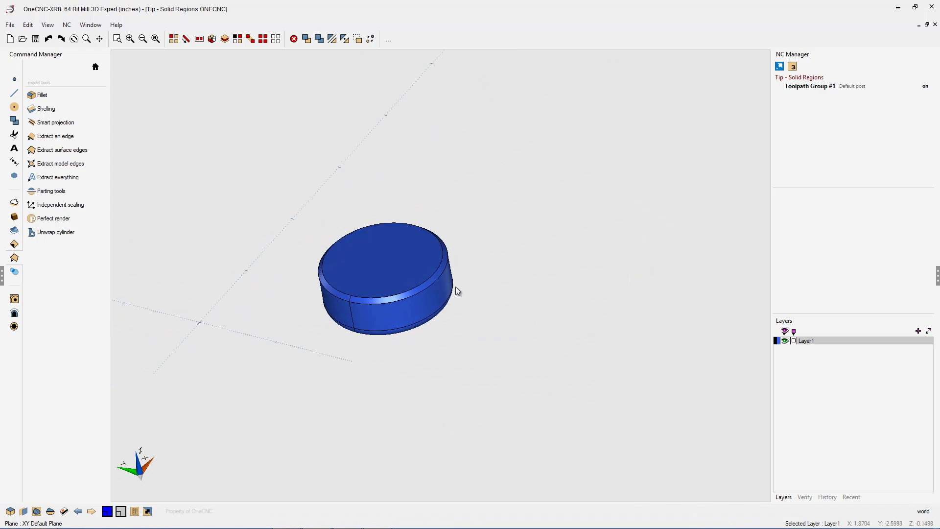
Step: Inspect the lone cylinder, then undo the fillet to bring back the full block with boss and slot
scroll(443, 298, "up", 2)
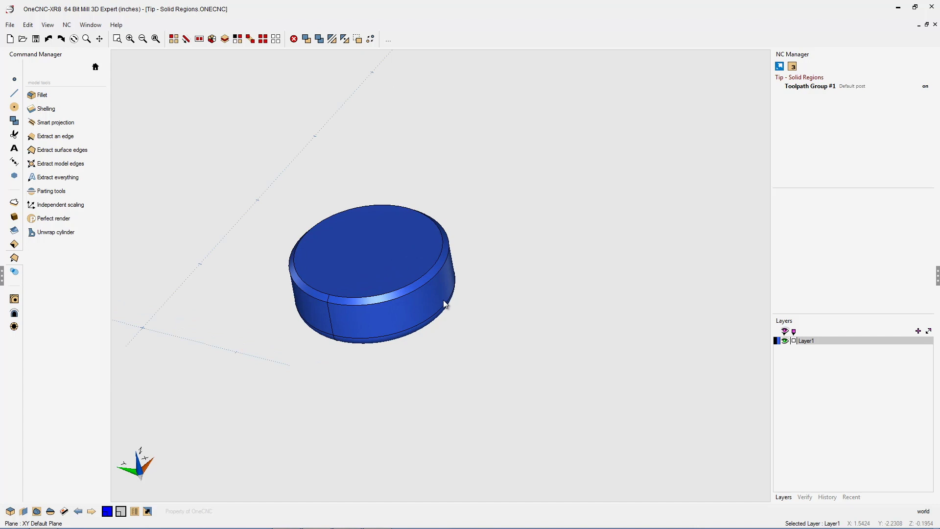
middle_click_drag(439, 307, 436, 286)
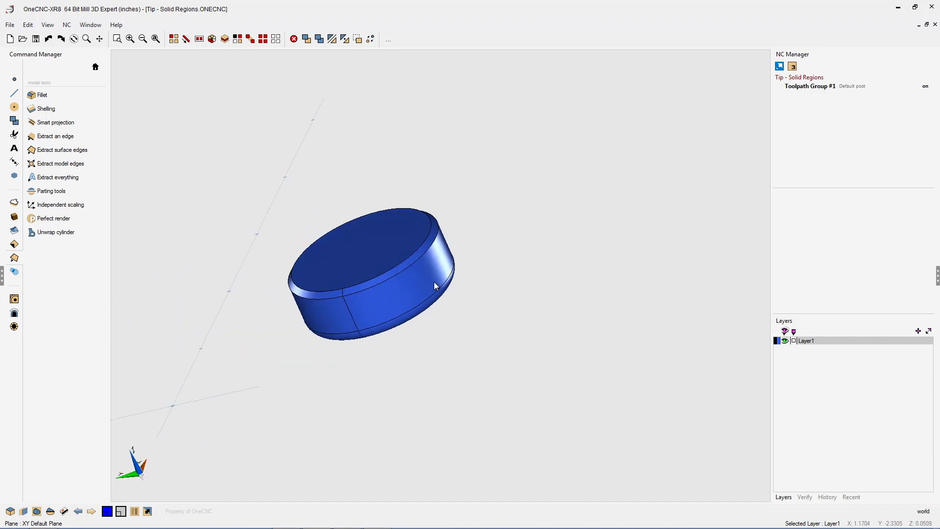
left_click(48, 39)
middle_click_drag(428, 245, 374, 246)
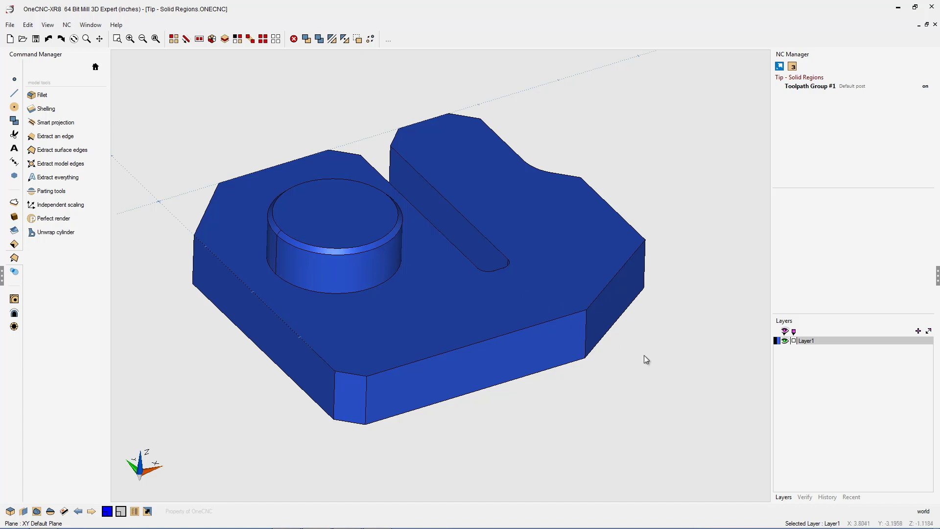
Step: Verify the solid's information, revealing 3 regions with volumes 8.66649, 0.3318 and 0.907993
left_click(805, 498)
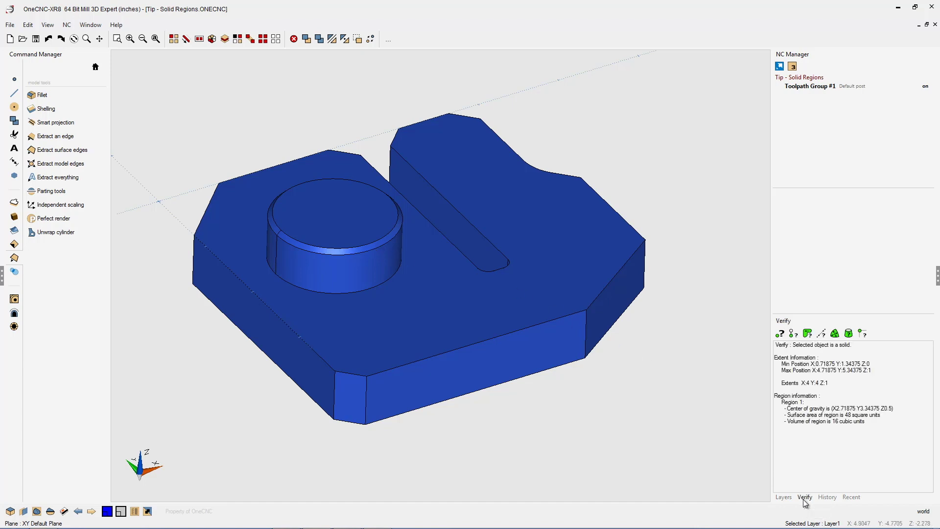
left_click(850, 337)
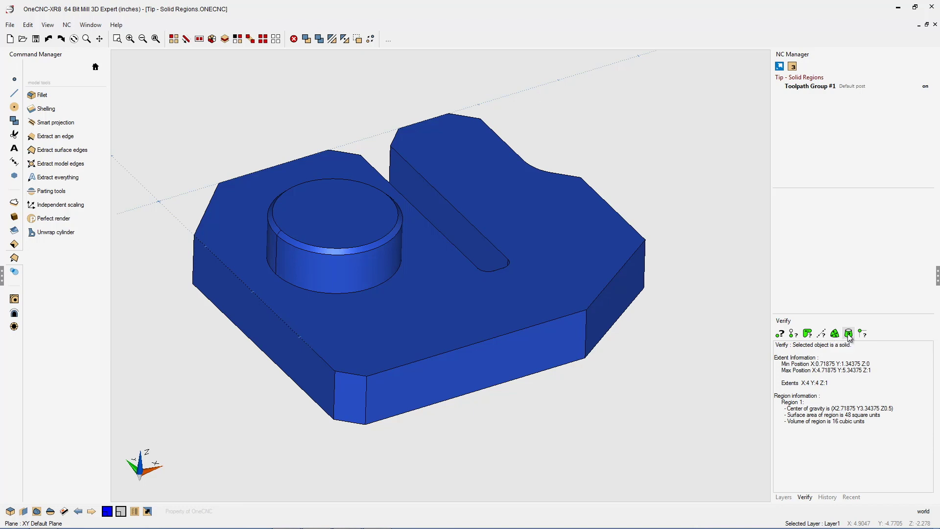
left_click(509, 243)
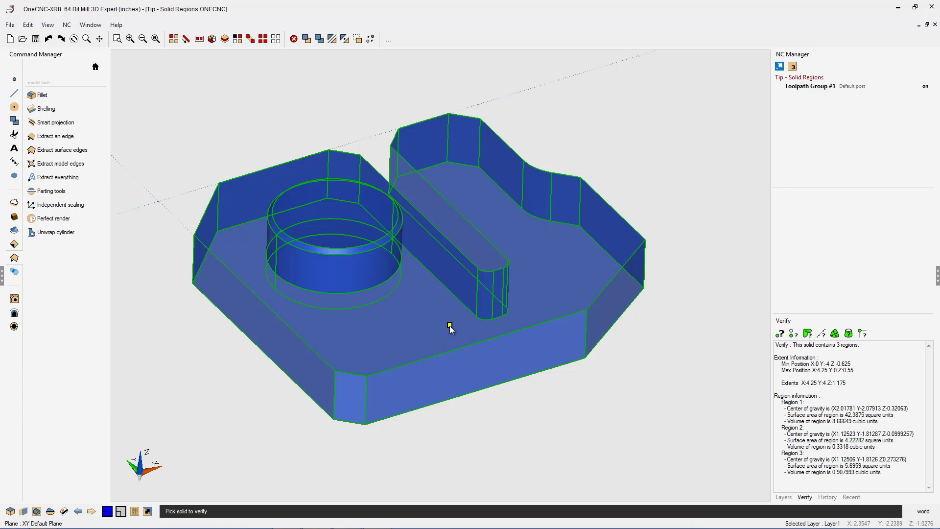
mouse_move(352, 284)
middle_mouse_down()
mouse_move(355, 318)
mouse_move(363, 267)
mouse_move(365, 289)
middle_mouse_up()
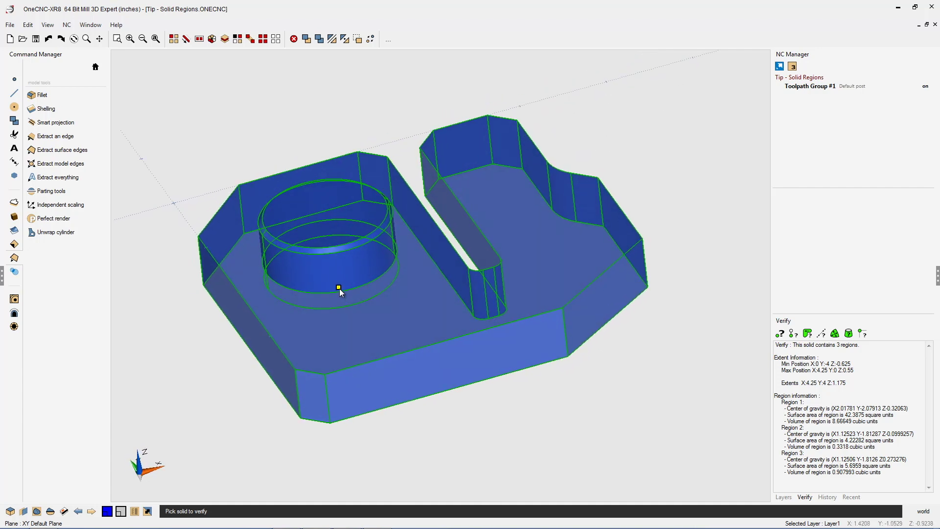
middle_click_drag(498, 393, 502, 374)
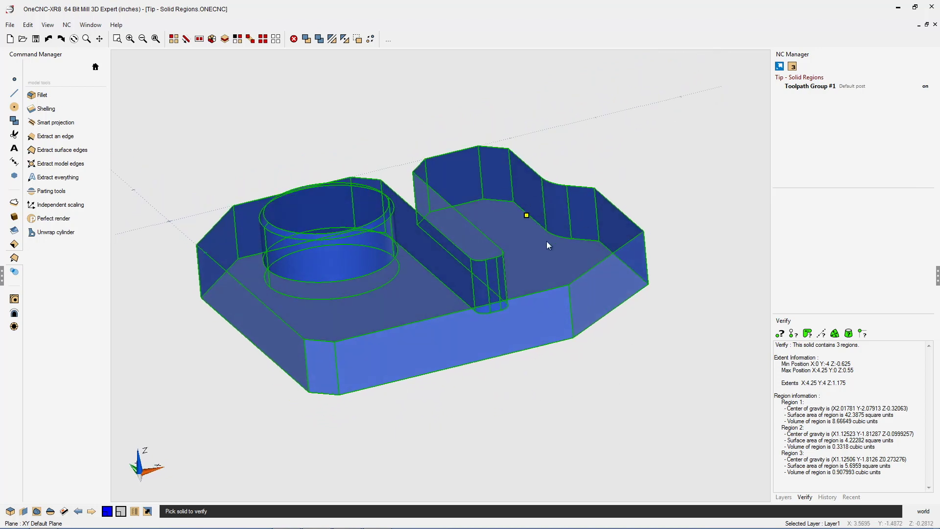
middle_click_drag(419, 266, 358, 239)
middle_click_drag(410, 299, 400, 275)
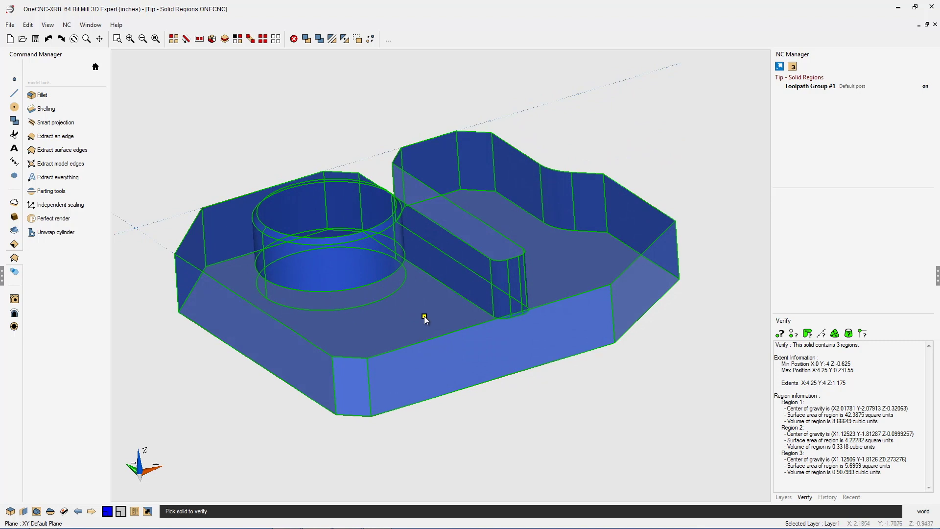
Step: Run Model Operations > Remove inner surfaces on the solid to strip its internal faces
left_click(95, 67)
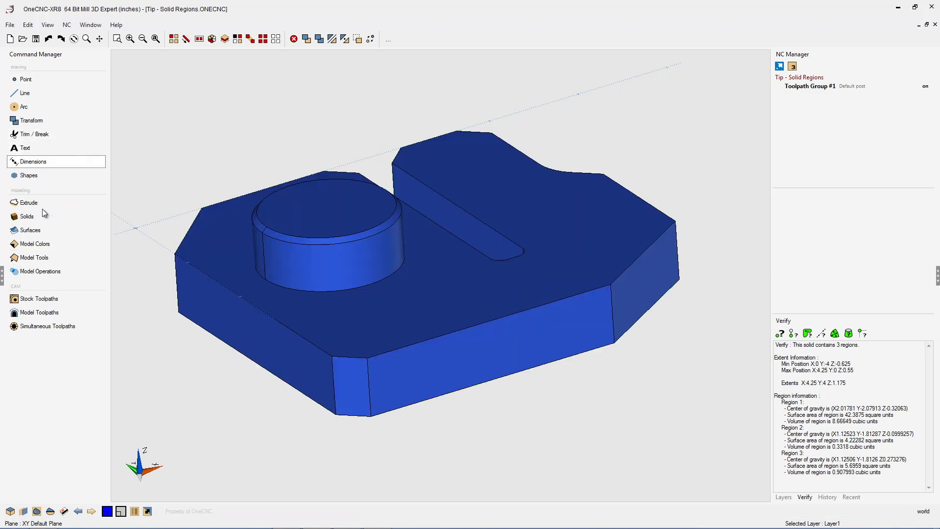
left_click(34, 272)
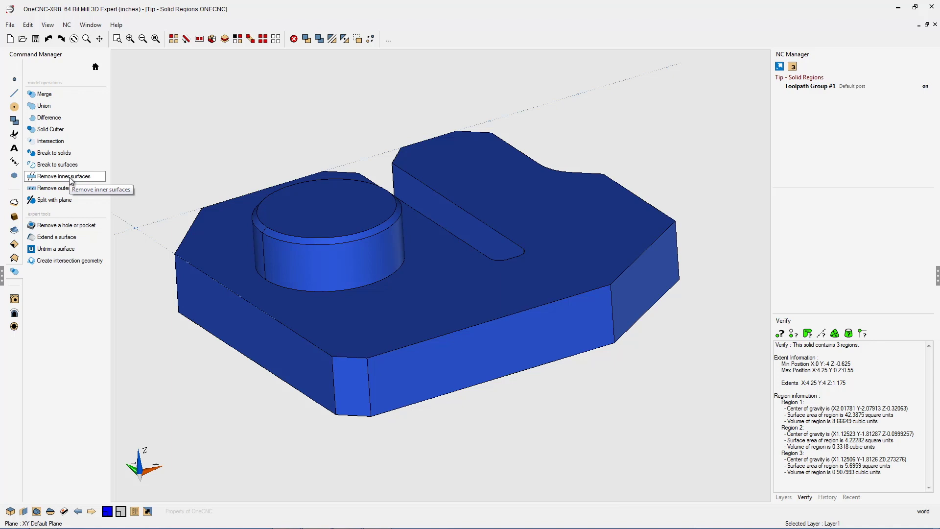
left_click(68, 177)
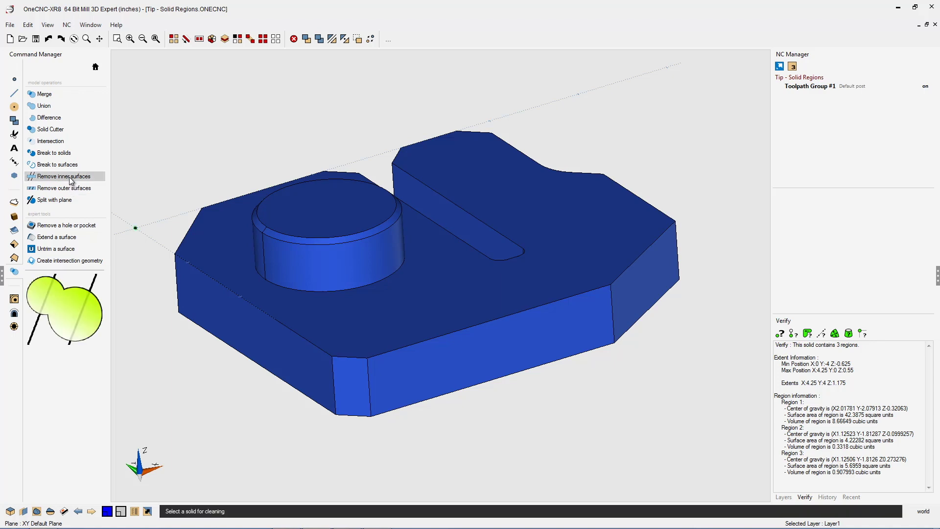
left_click(342, 267)
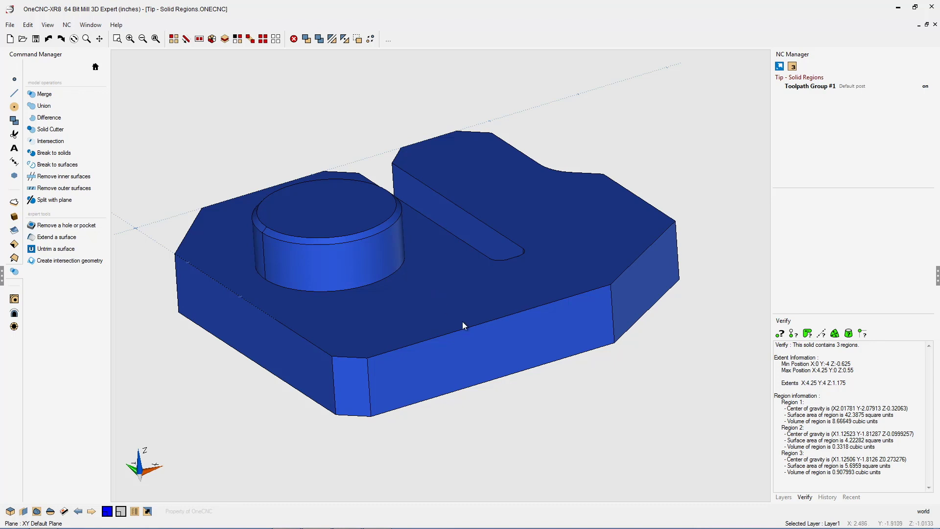
Step: Re-verify the cleaned part: one region, surface area 43.8605, volume 9.90629 cubic units
left_click(849, 334)
left_click(683, 260)
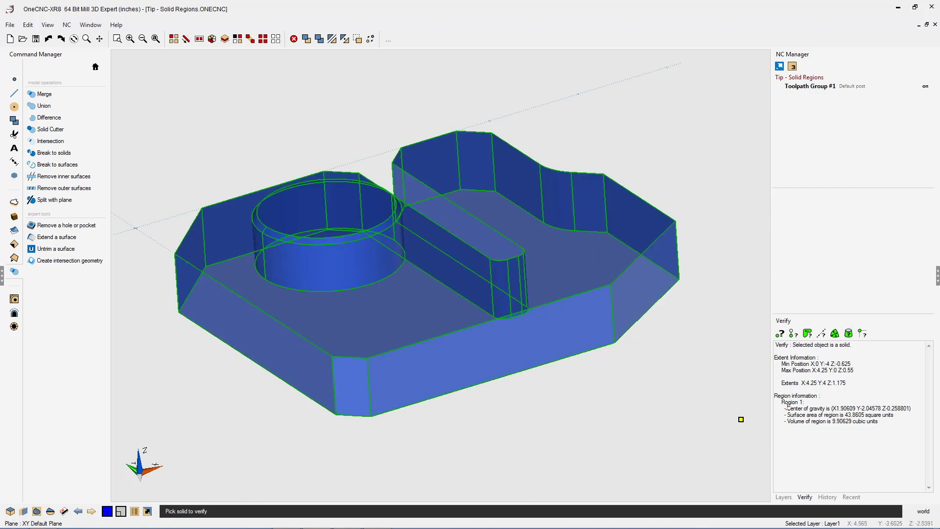
right_click(640, 413)
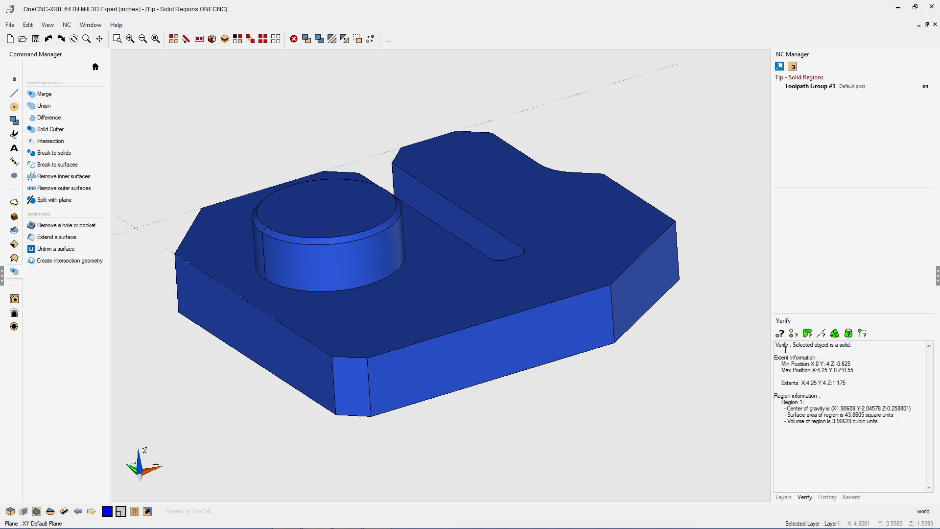
middle_click_drag(639, 407, 606, 416)
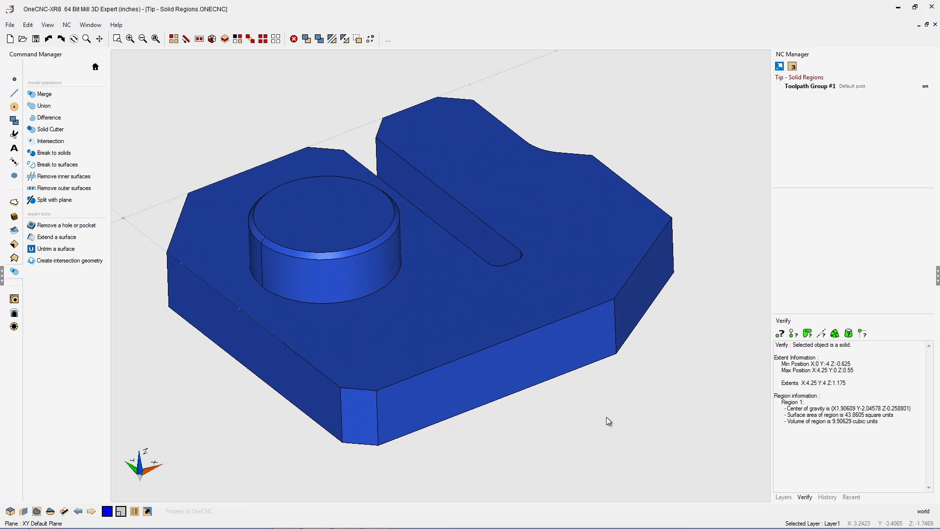
Step: Fillet the boss's base edge at radius 0.125, this time keeping the block intact
left_click(14, 259)
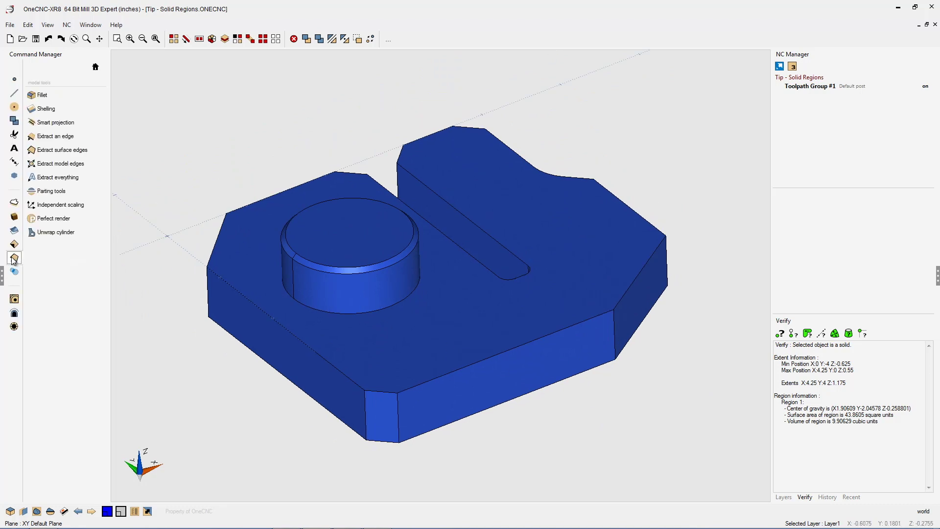
left_click(56, 96)
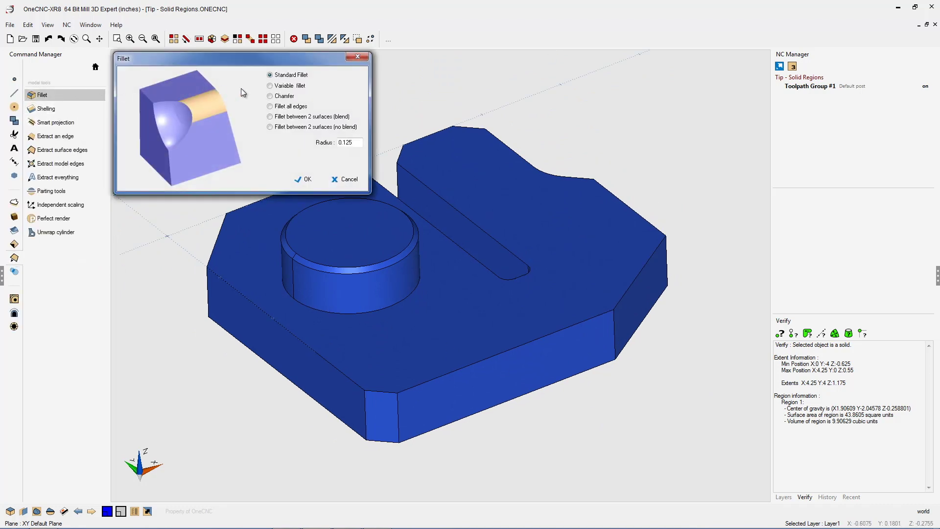
left_click(307, 180)
left_click(395, 308)
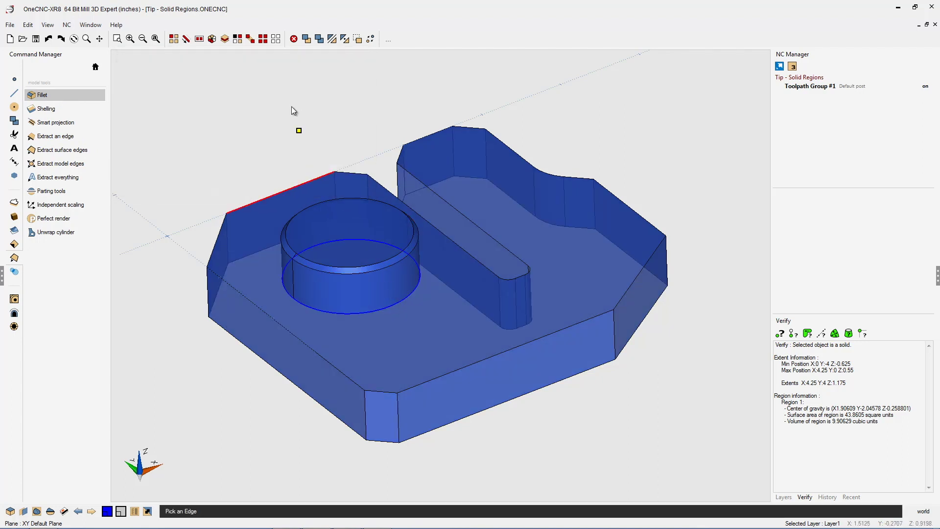
right_click(289, 106)
middle_click_drag(459, 374, 452, 386)
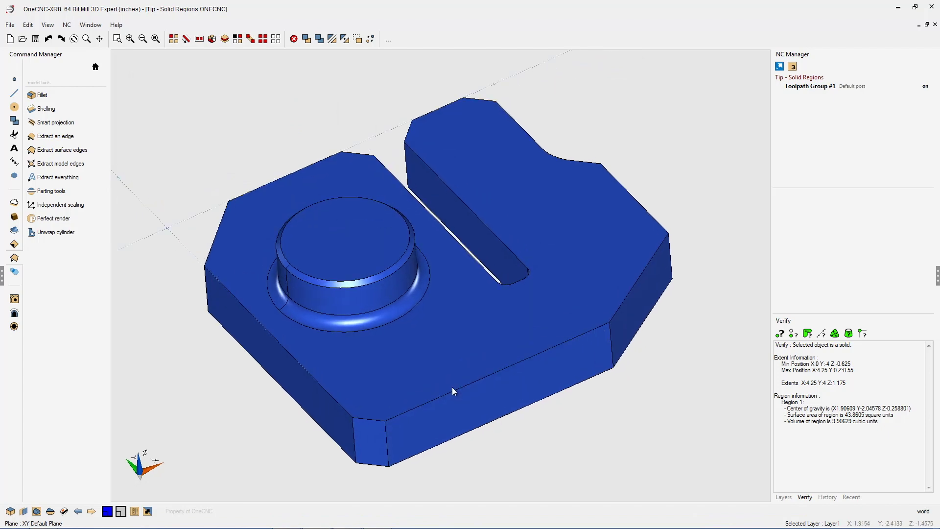
left_click(96, 67)
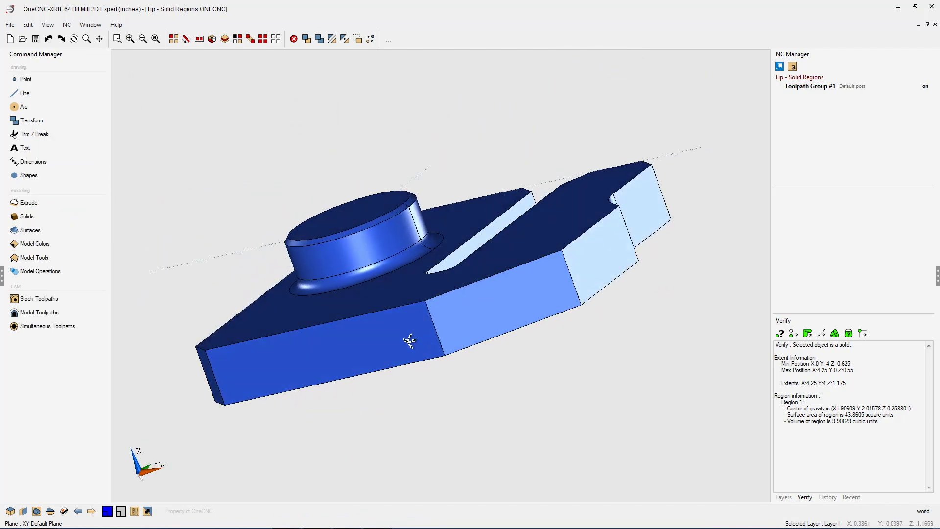